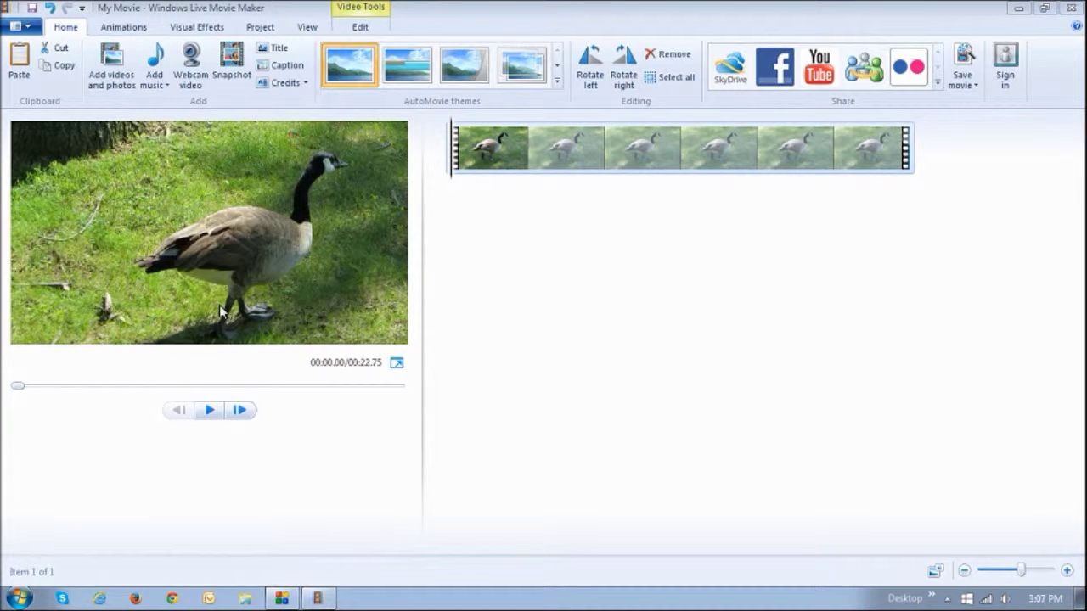
Step: Start adding the 22.75-second goose clip to the Movie Maker storyboard
click(114, 78)
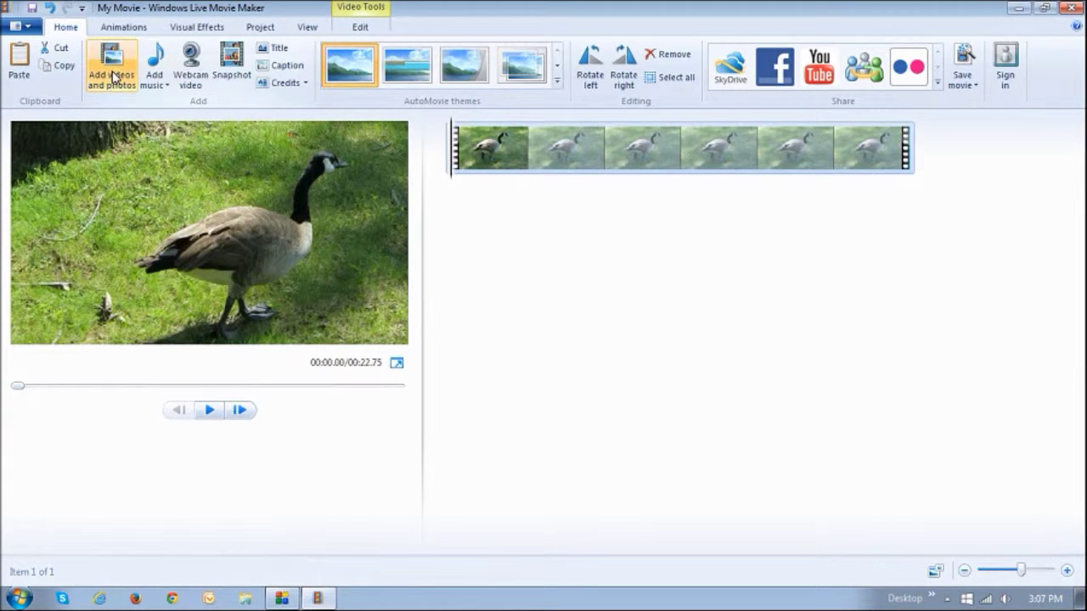
Step: Import MVI_2052 from the Port Credit MP4 Videos folder as the only storyboard clip
click(114, 74)
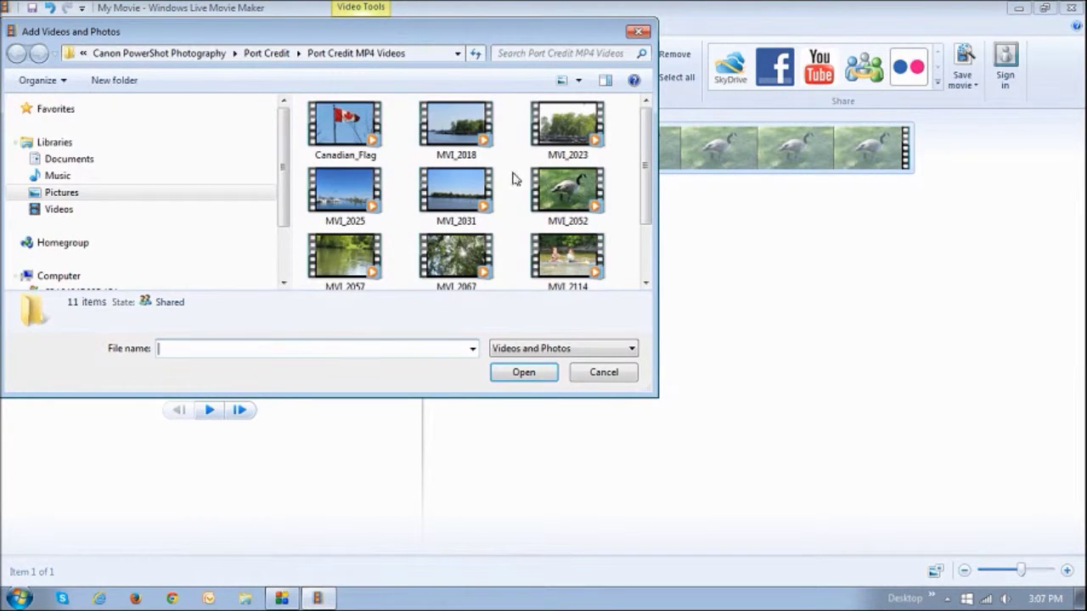
click(553, 193)
click(534, 382)
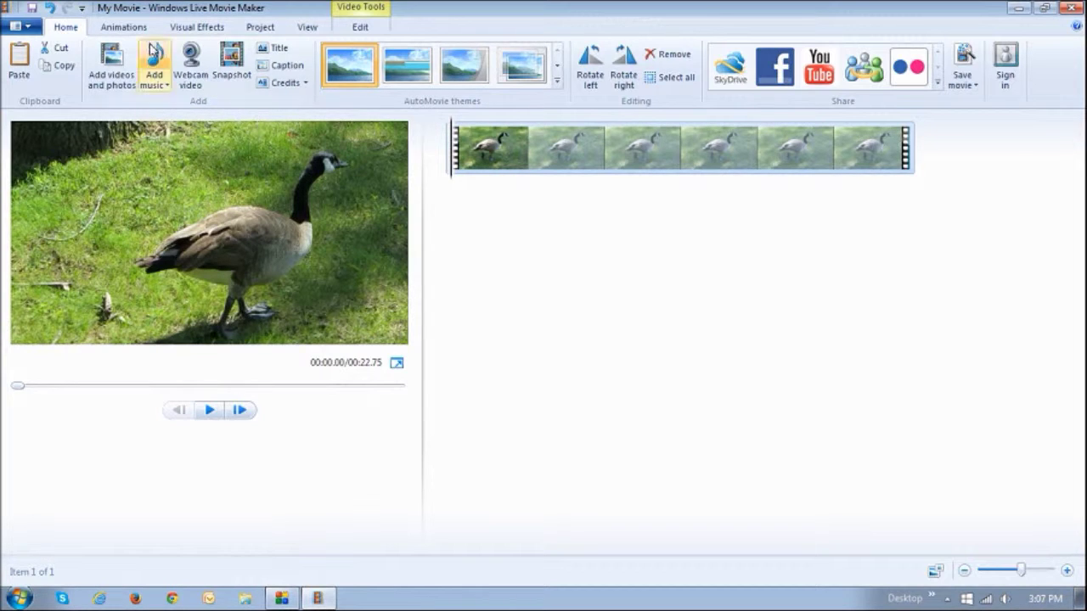
Step: Browse the Visual Effects gallery, then show the goose clip's editing tools (speed 1x, no fades)
click(200, 27)
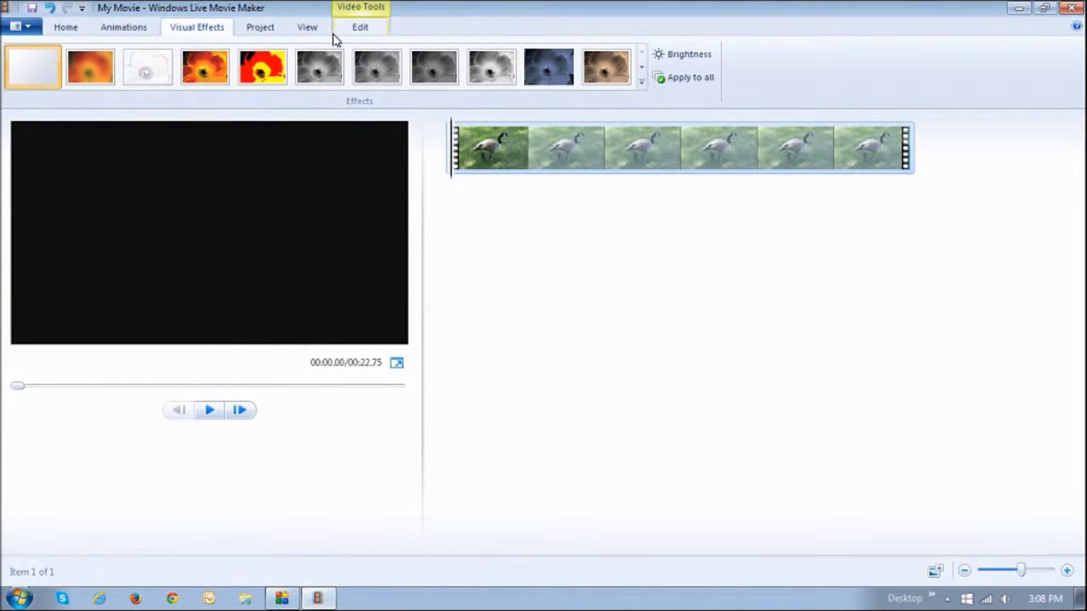
click(358, 28)
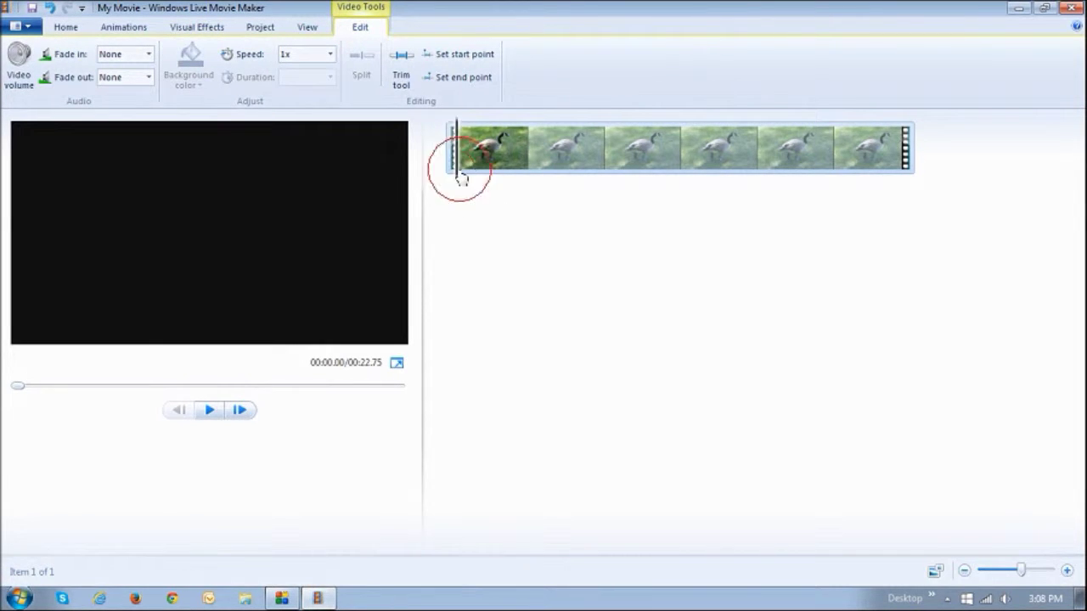
Step: Split the goose clip at 00:03.00 and 00:06.01 into three storyboard pieces
drag(452, 174, 515, 184)
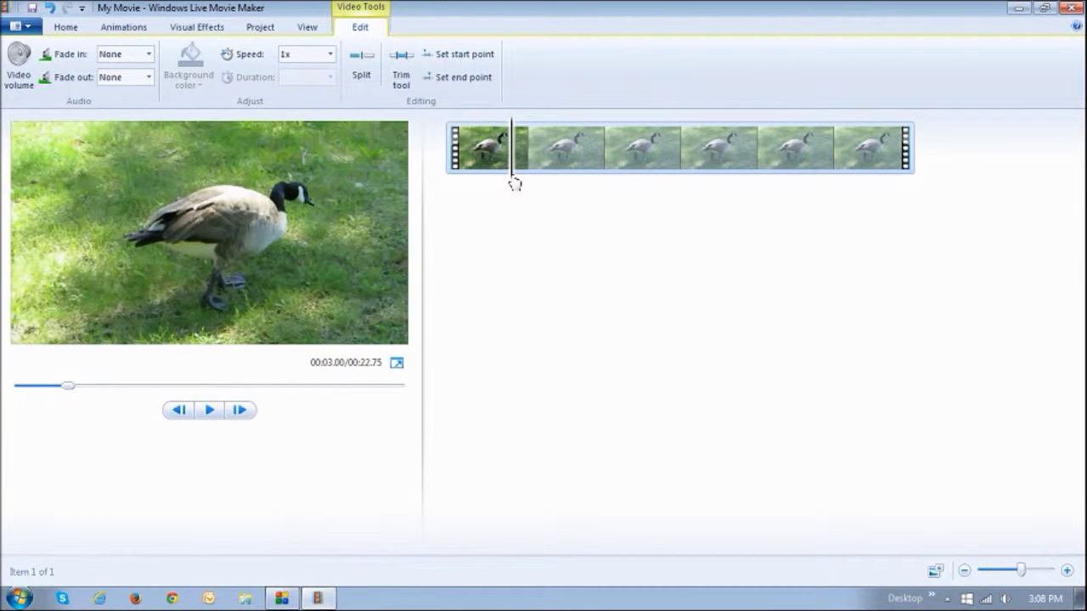
click(365, 57)
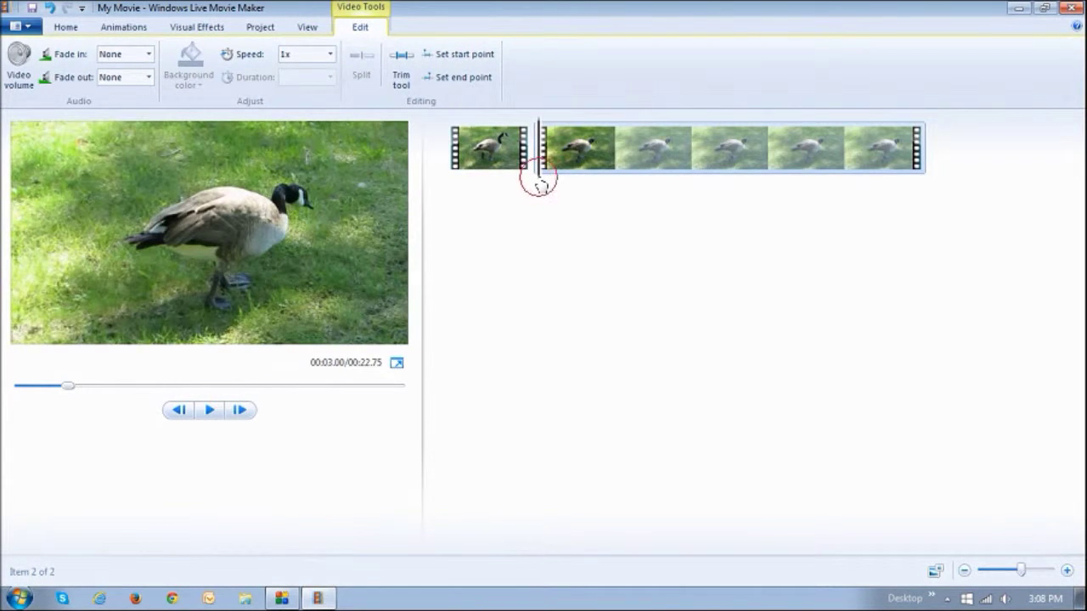
drag(538, 171, 599, 185)
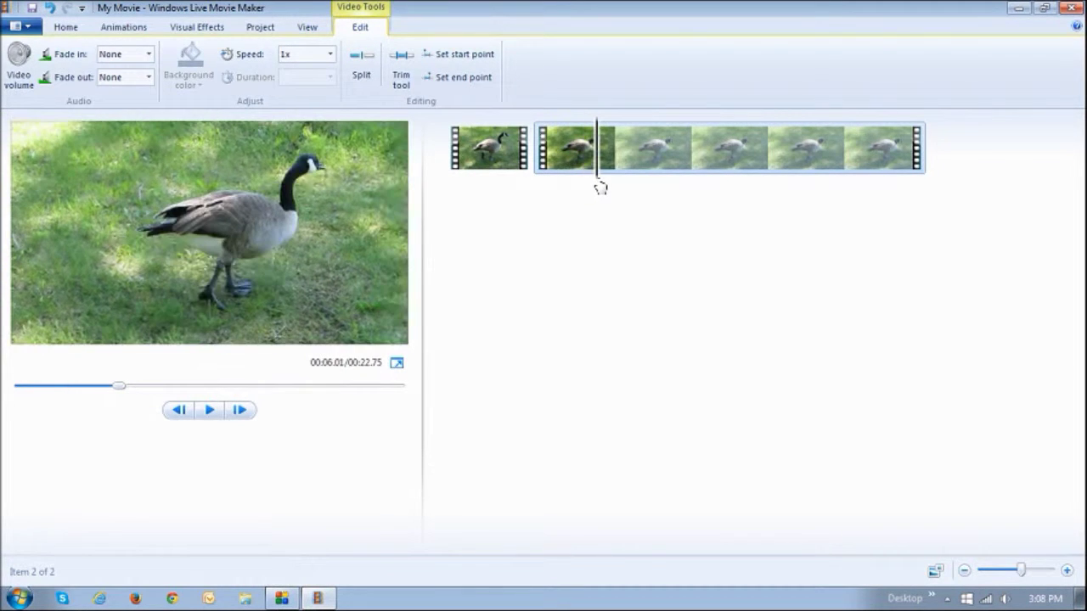
click(367, 66)
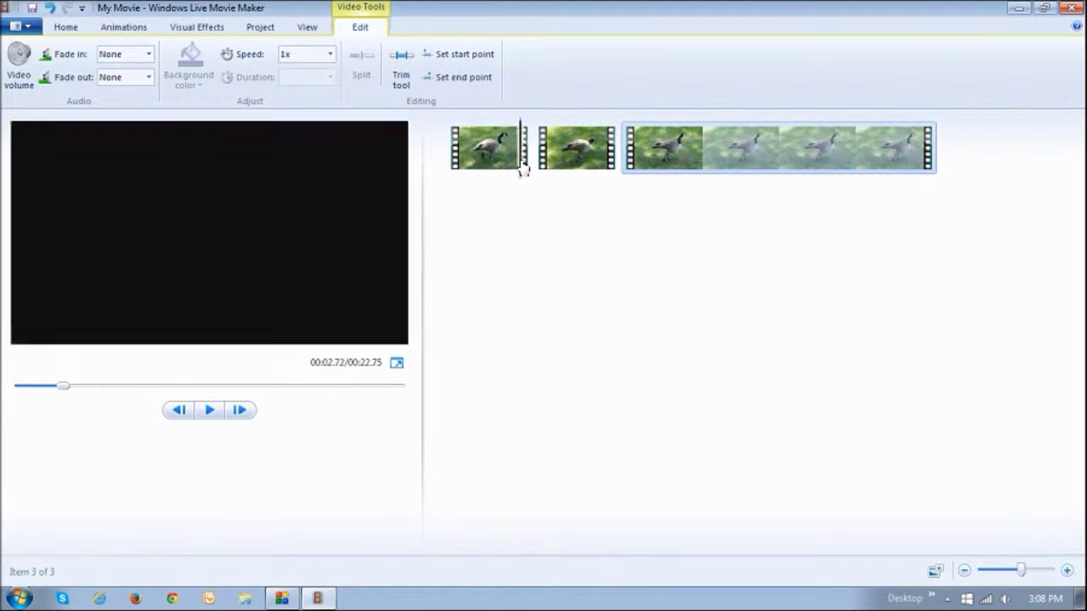
click(454, 167)
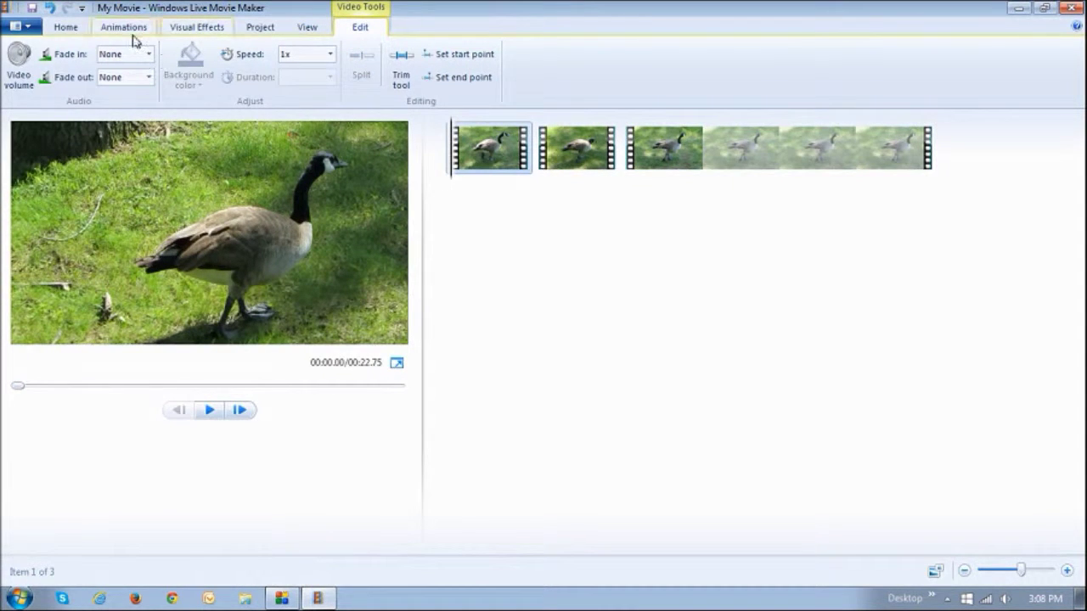
click(194, 27)
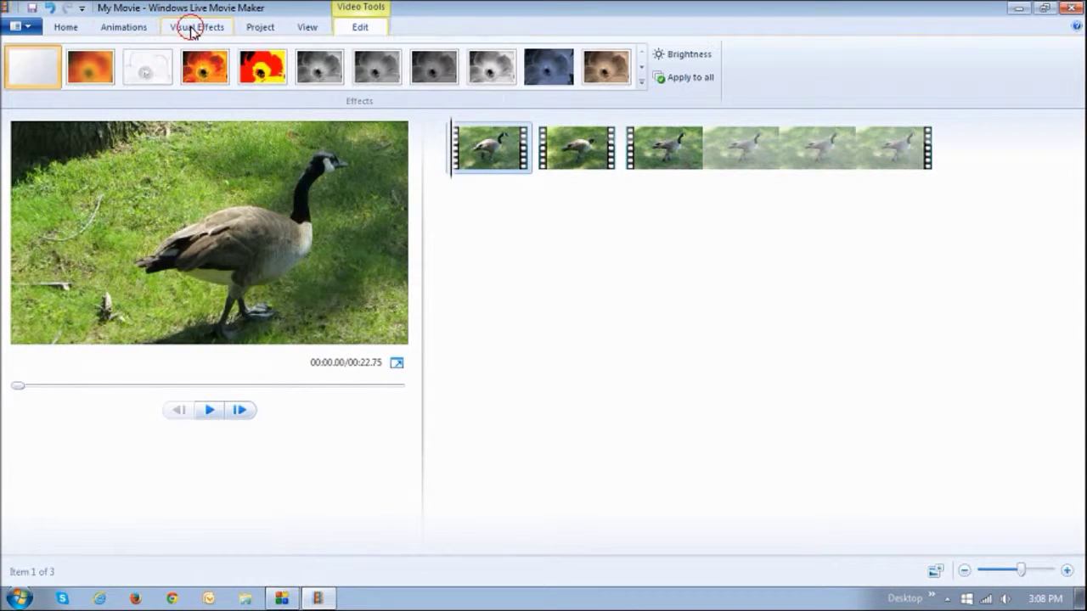
Step: Make clip 1 Black and white and clip 2 posterized, then play the movie from the start
click(320, 75)
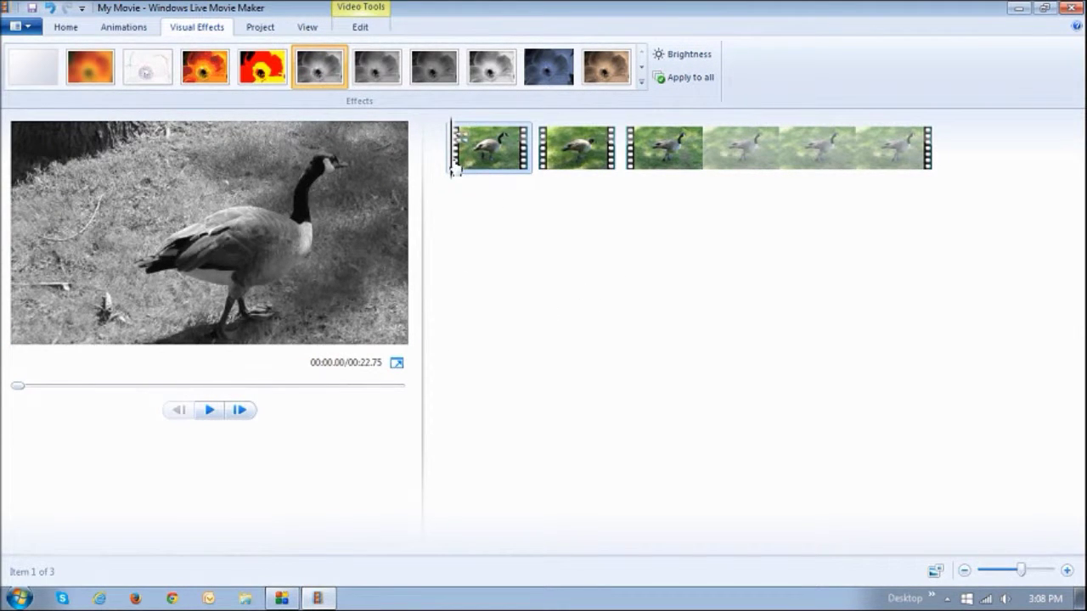
drag(453, 168, 543, 179)
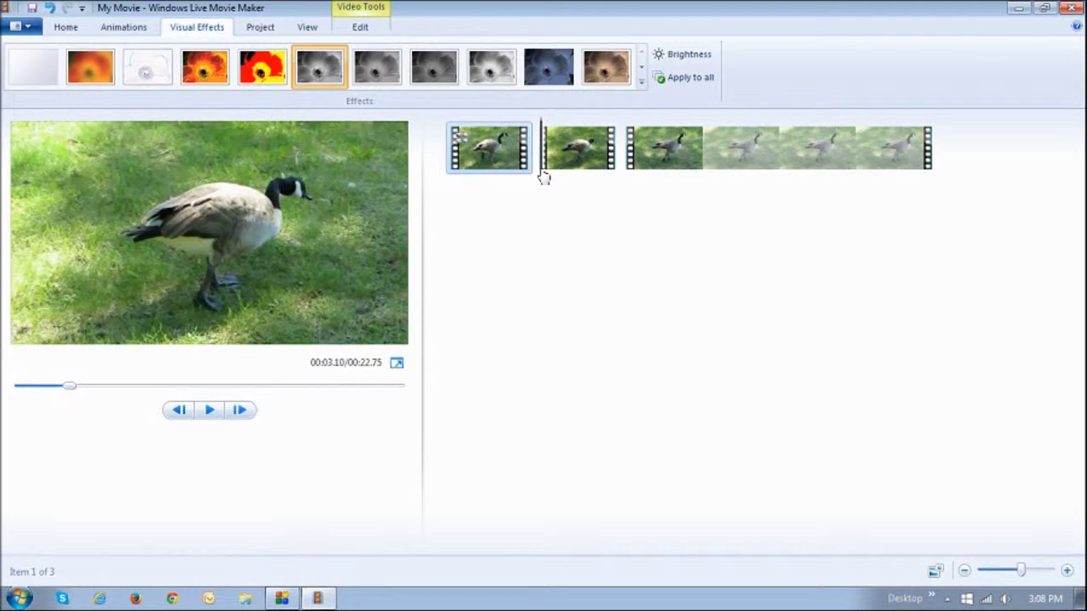
click(544, 174)
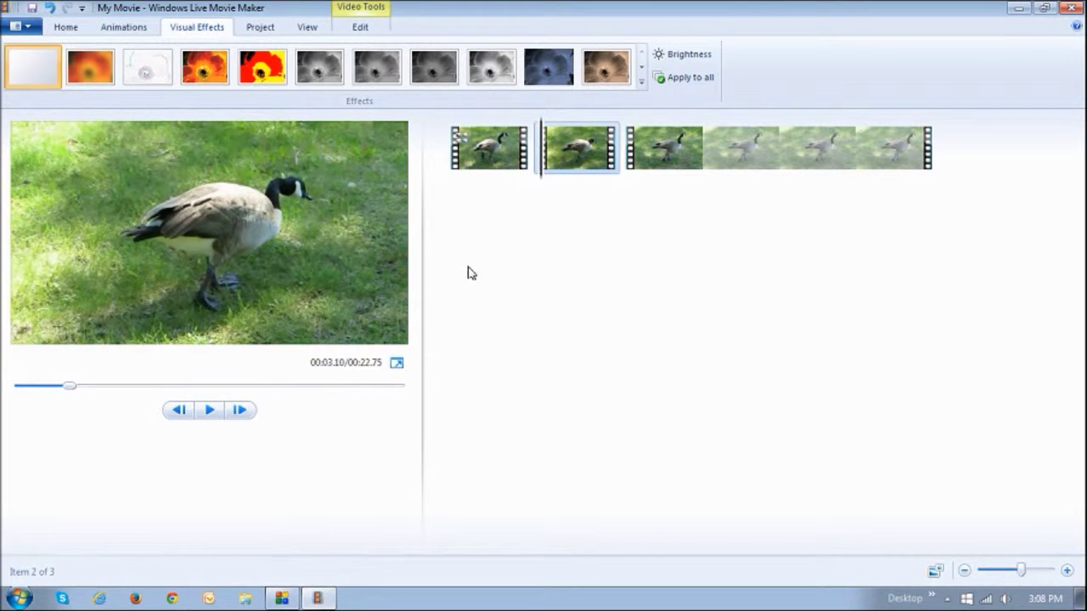
click(208, 73)
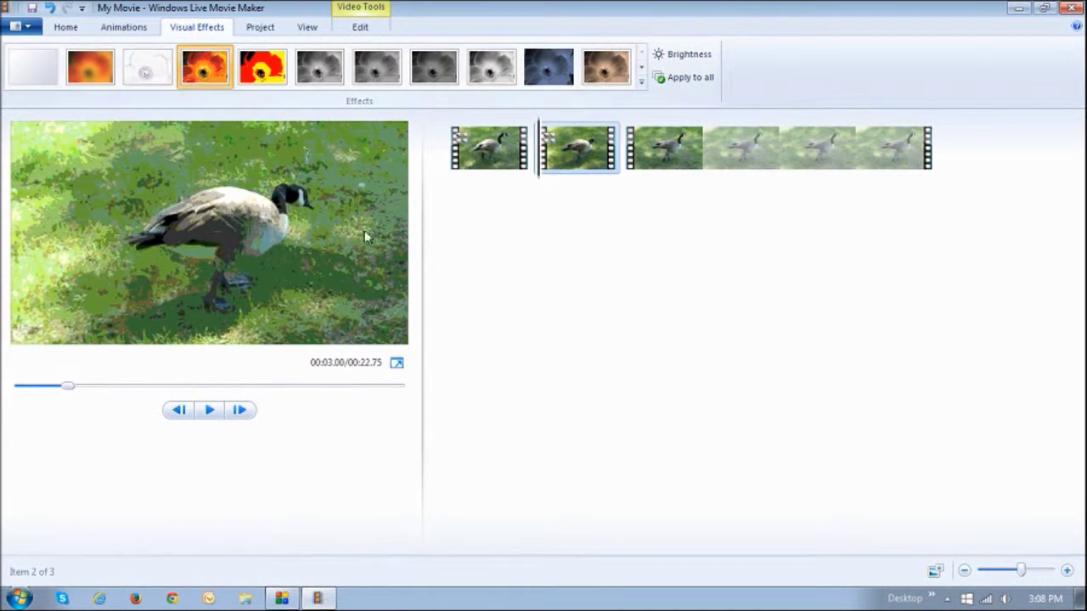
click(595, 168)
click(437, 168)
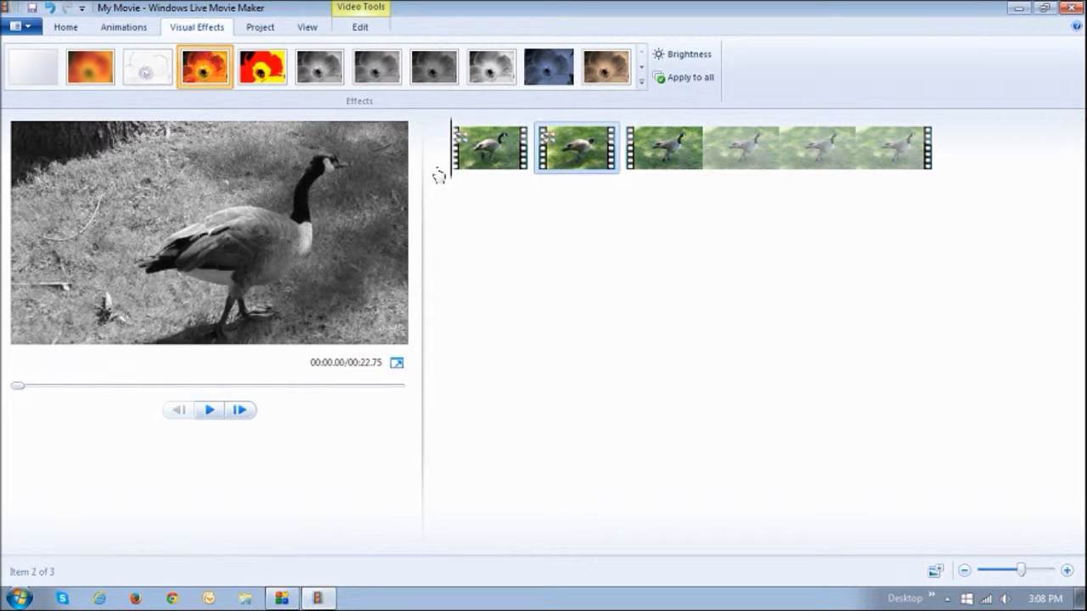
click(209, 410)
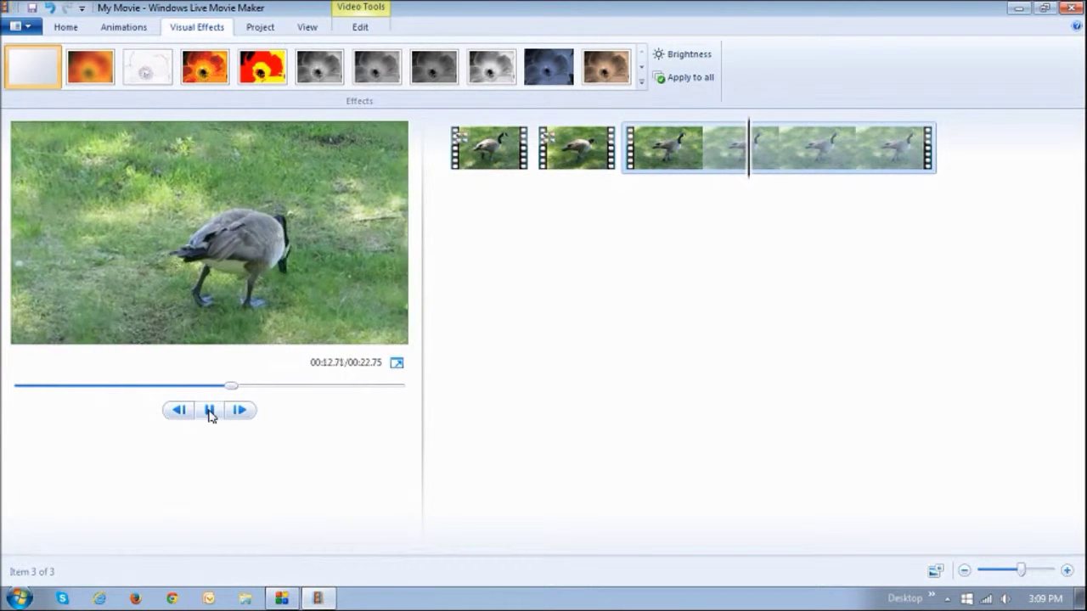
Step: Pause near 14 s, step back to 00:13.68, and set the third clip's end point there
click(210, 412)
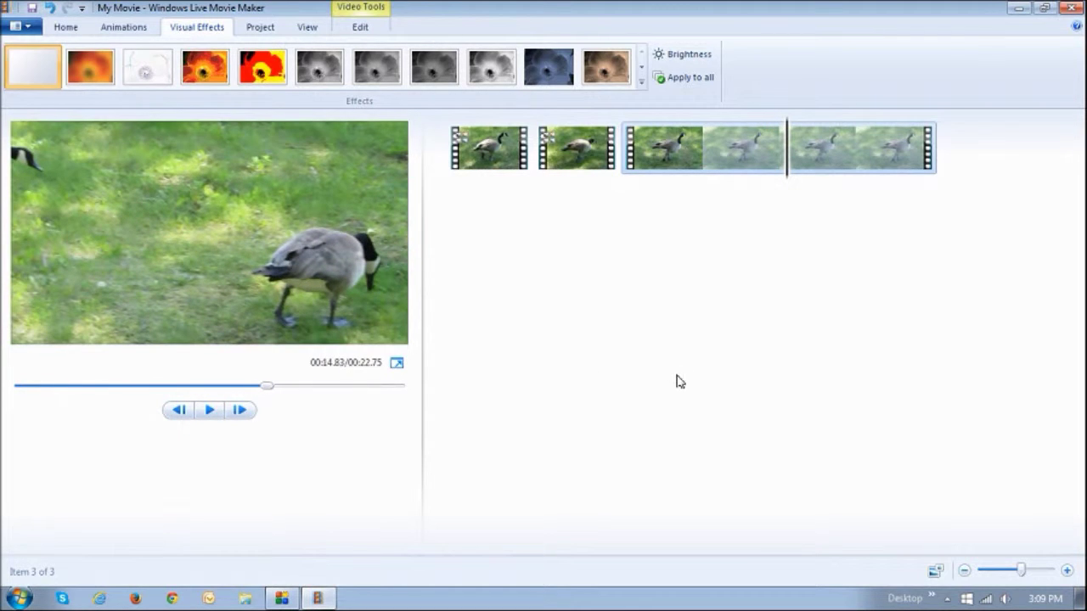
click(781, 169)
click(781, 172)
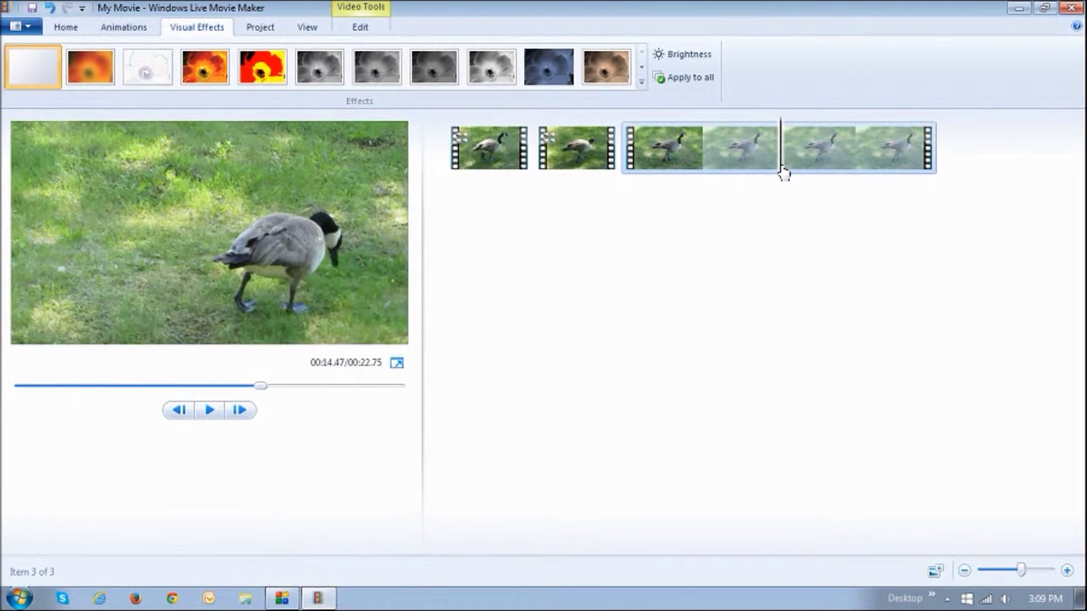
click(776, 170)
click(772, 173)
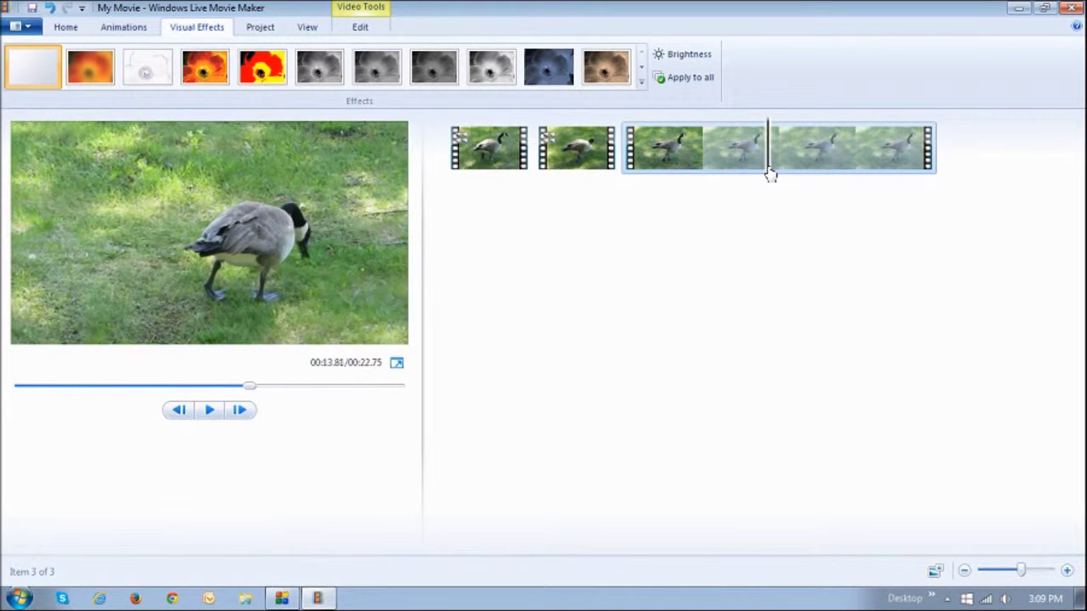
click(767, 172)
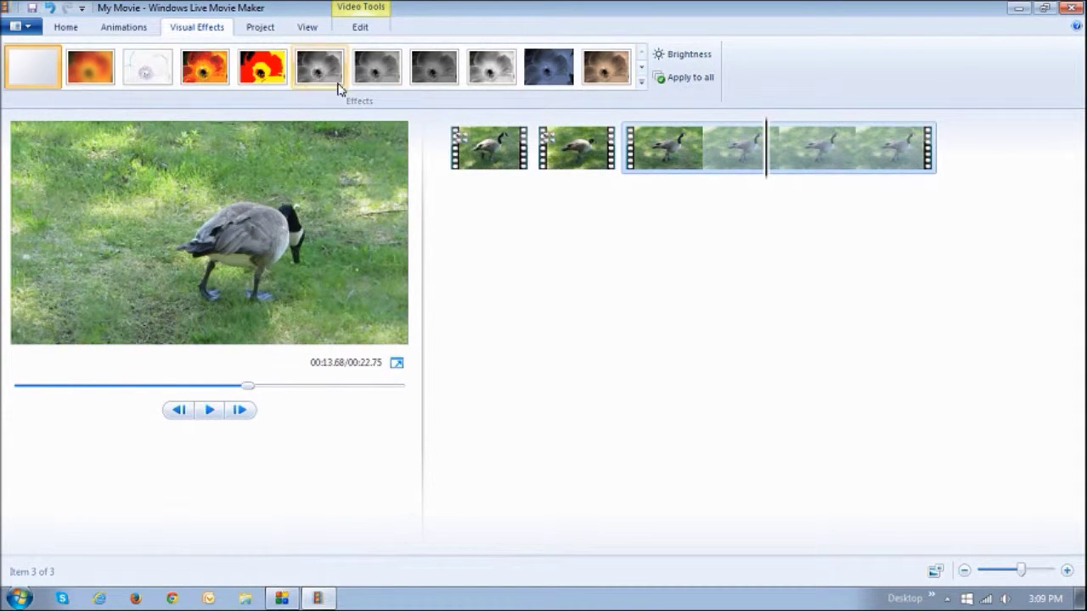
click(365, 26)
click(452, 79)
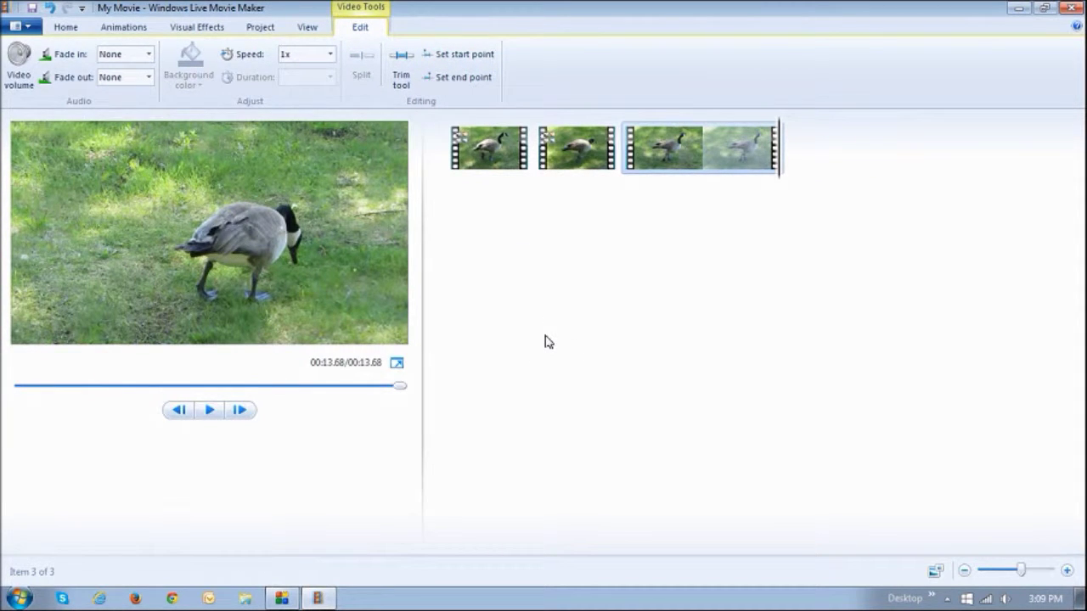
Step: Save the movie as 'Canada Goose Sketch-to-Video' in the Misc videos folder
click(30, 27)
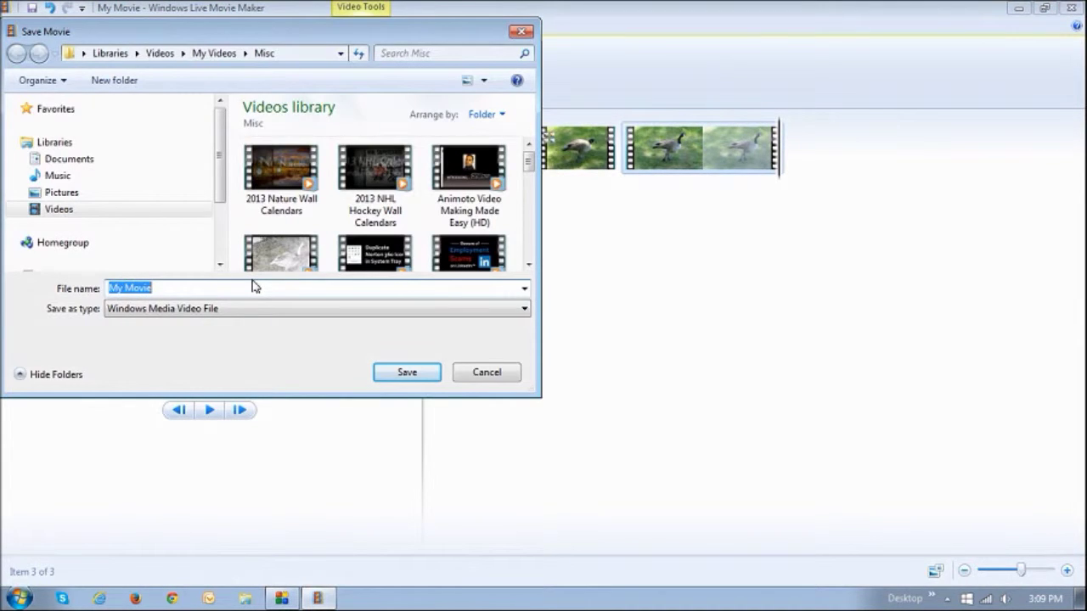
text(Canada )
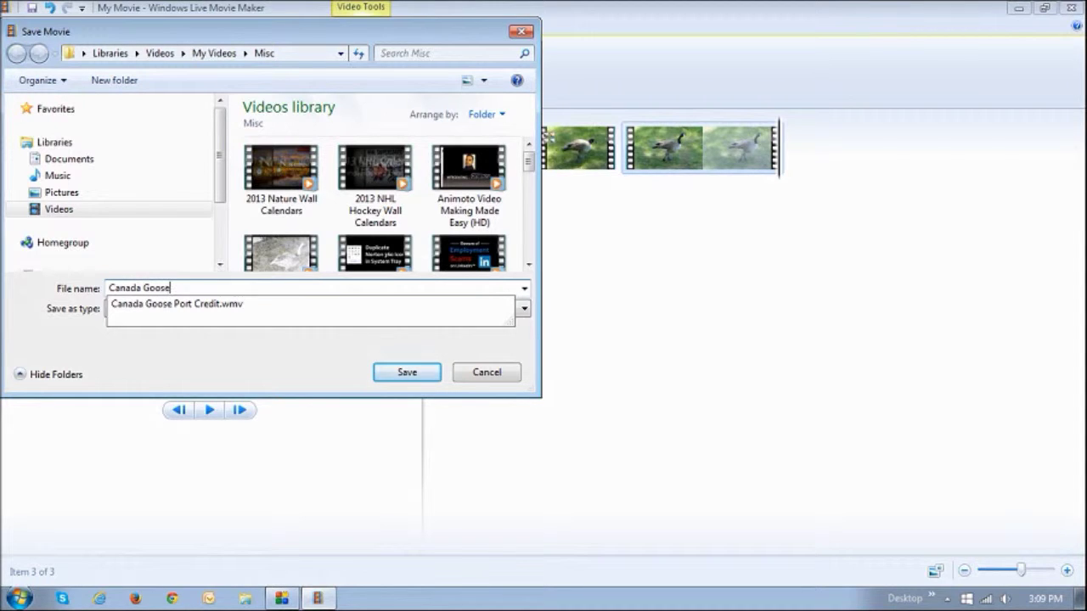
text(Goose Sketch-t)
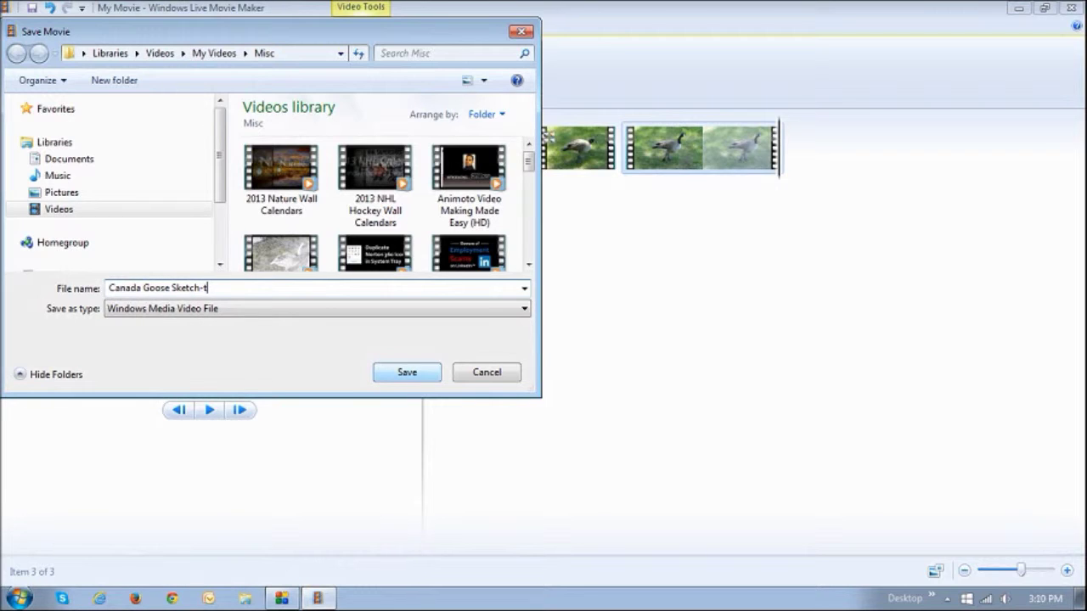
text(o-Video)
click(409, 376)
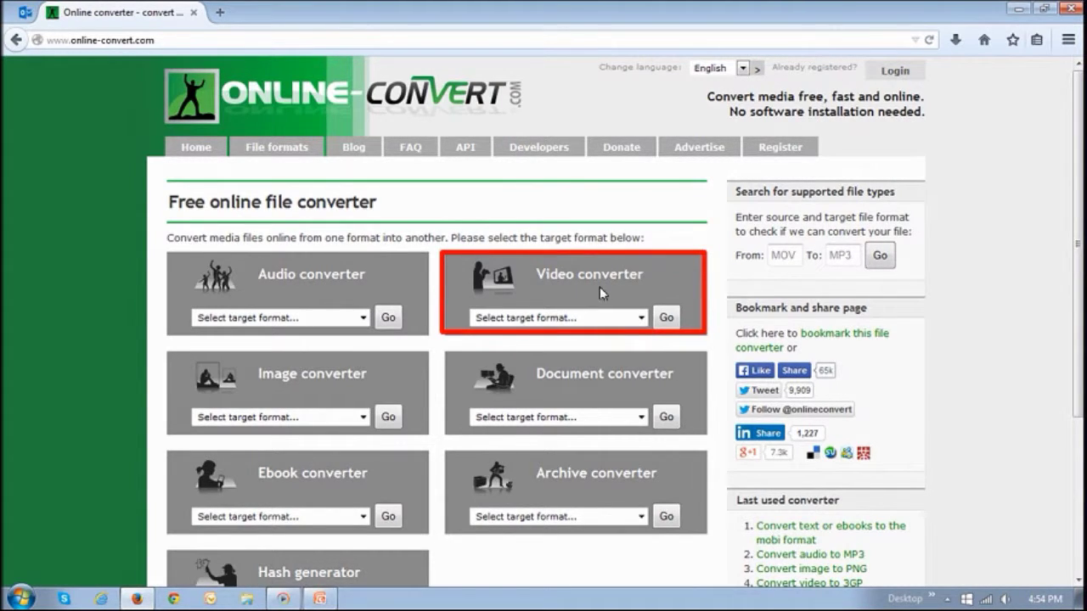
Step: Choose MP4 as the video converter's target format on online-convert.com
click(641, 320)
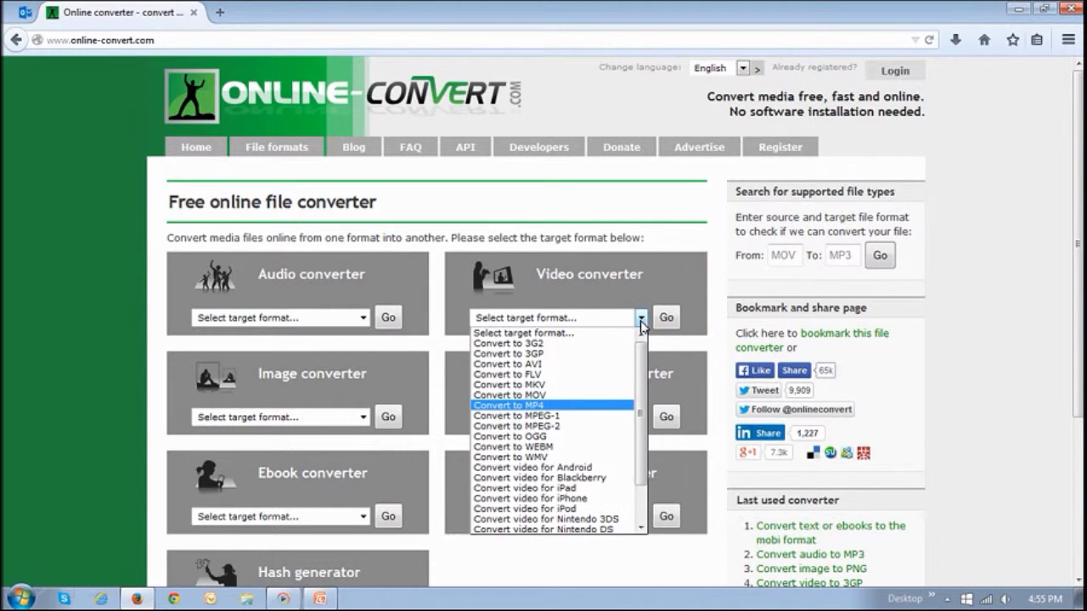
click(605, 406)
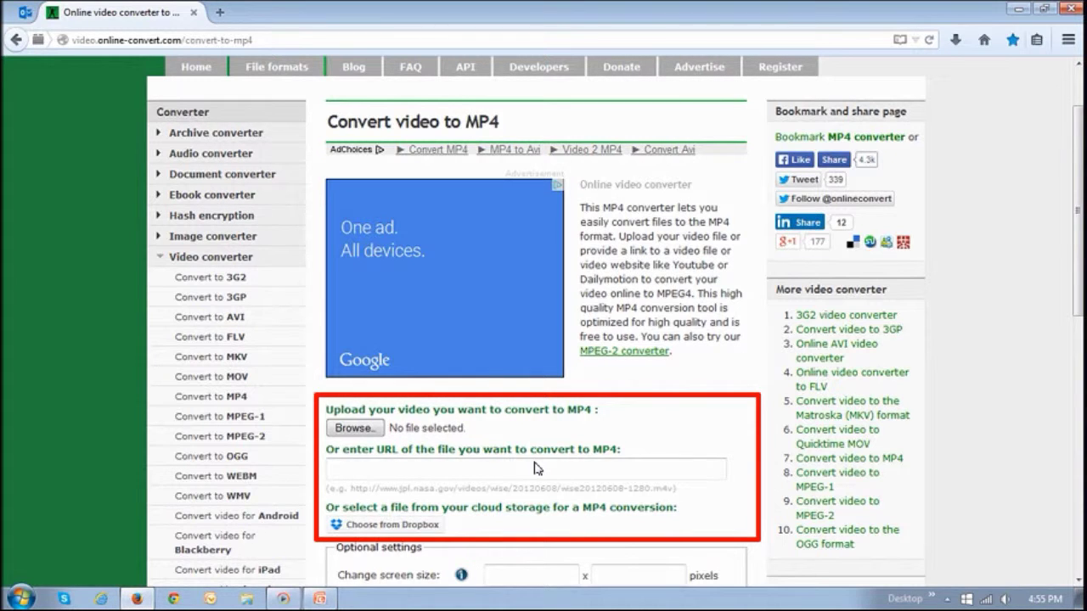
Step: Upload Canada Goose Port Credit.wmv and convert it to MP4 at 24 frames per second
click(374, 429)
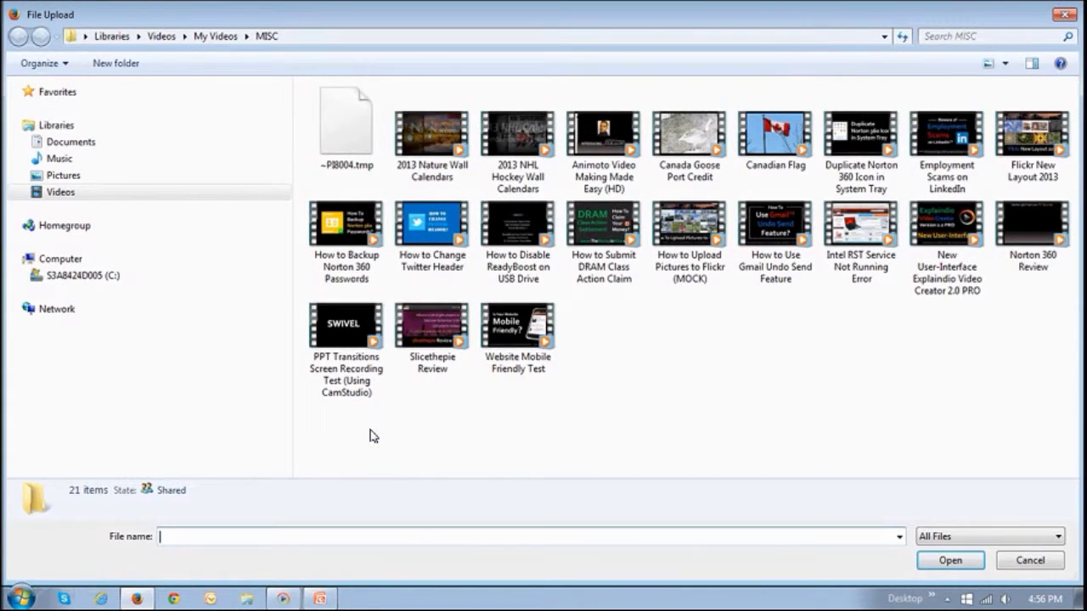
click(701, 155)
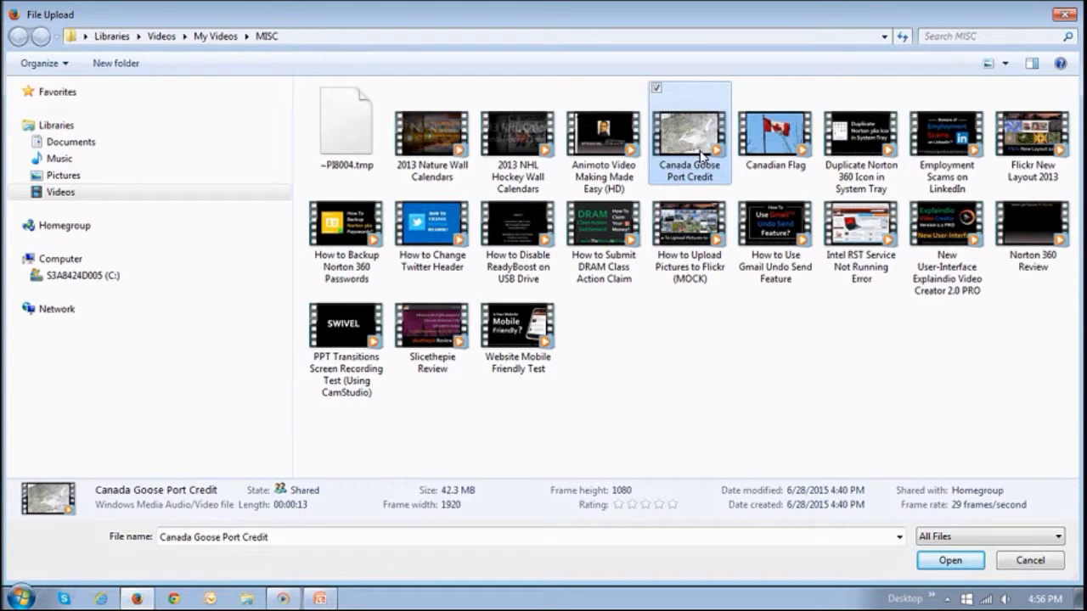
click(951, 560)
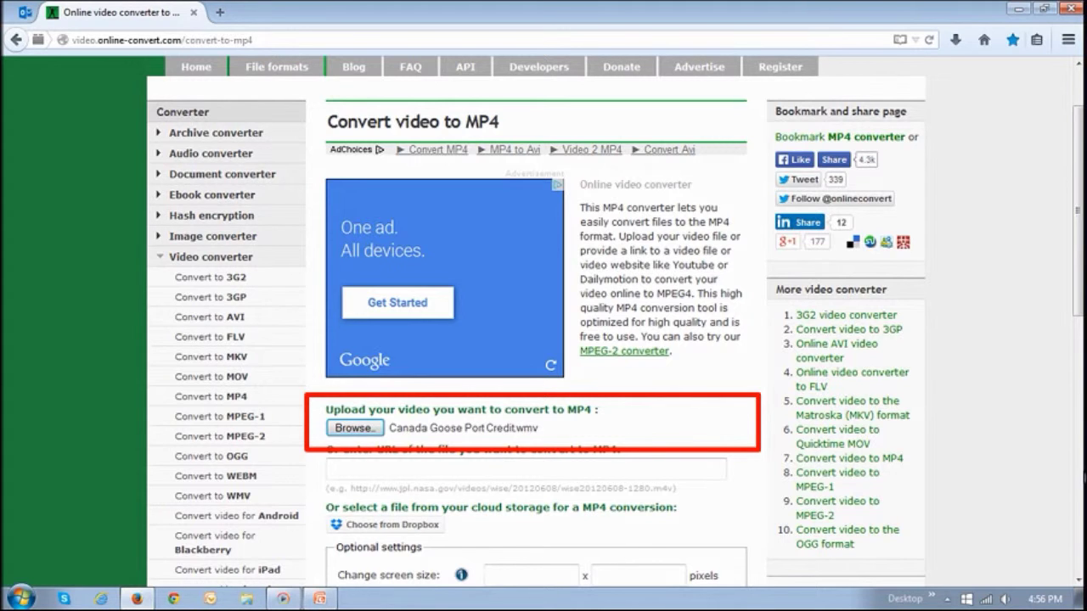
scroll(492, 450, down, 4)
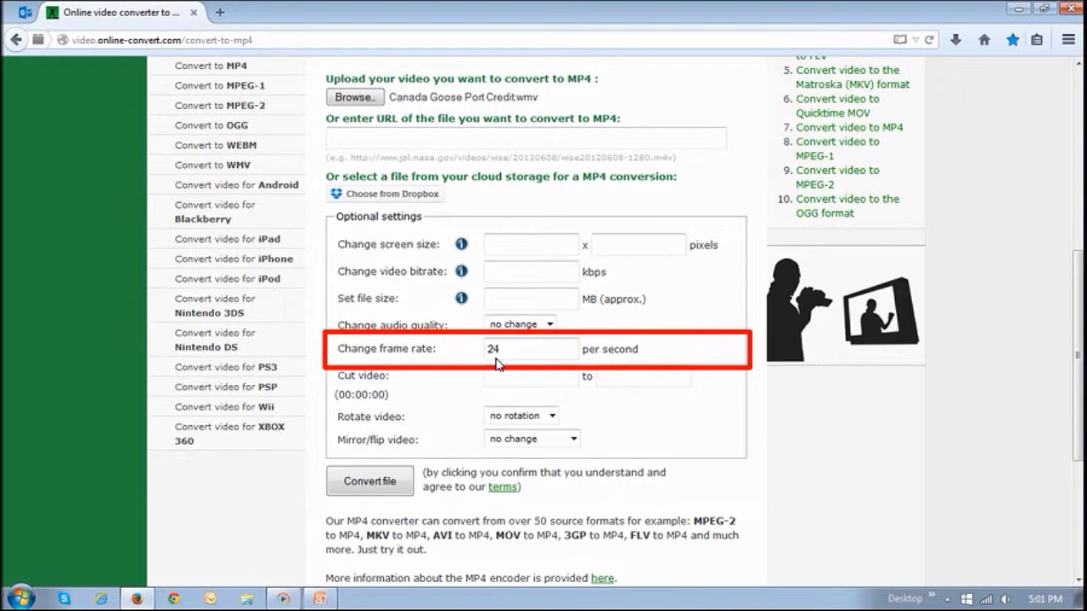
click(371, 482)
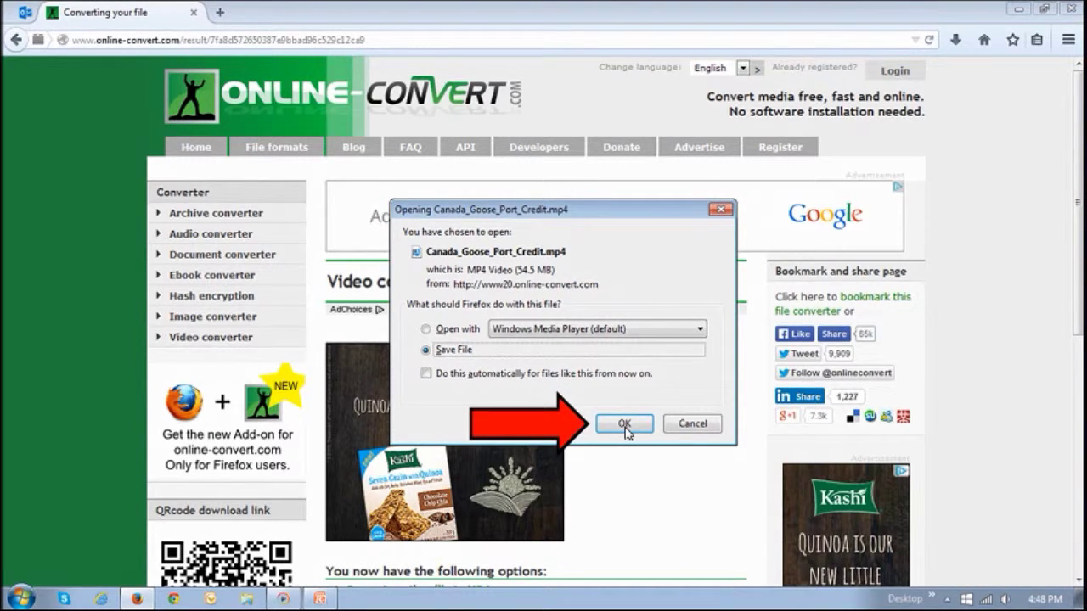
Step: Save Canada_Goose_Port_Credit.mp4 to disk and confirm it in the Downloads panel
click(624, 425)
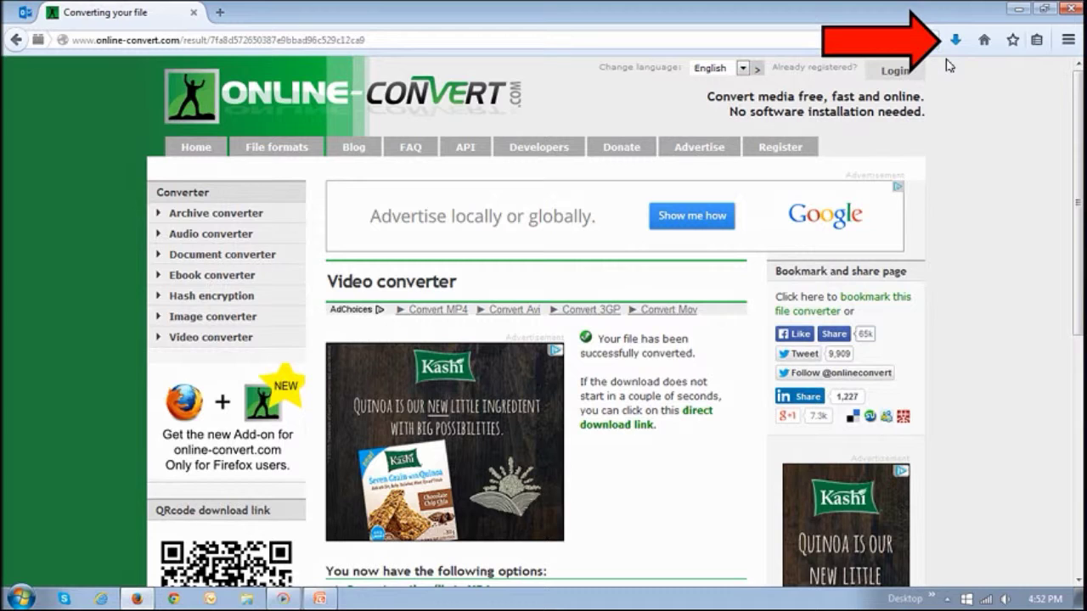
click(954, 40)
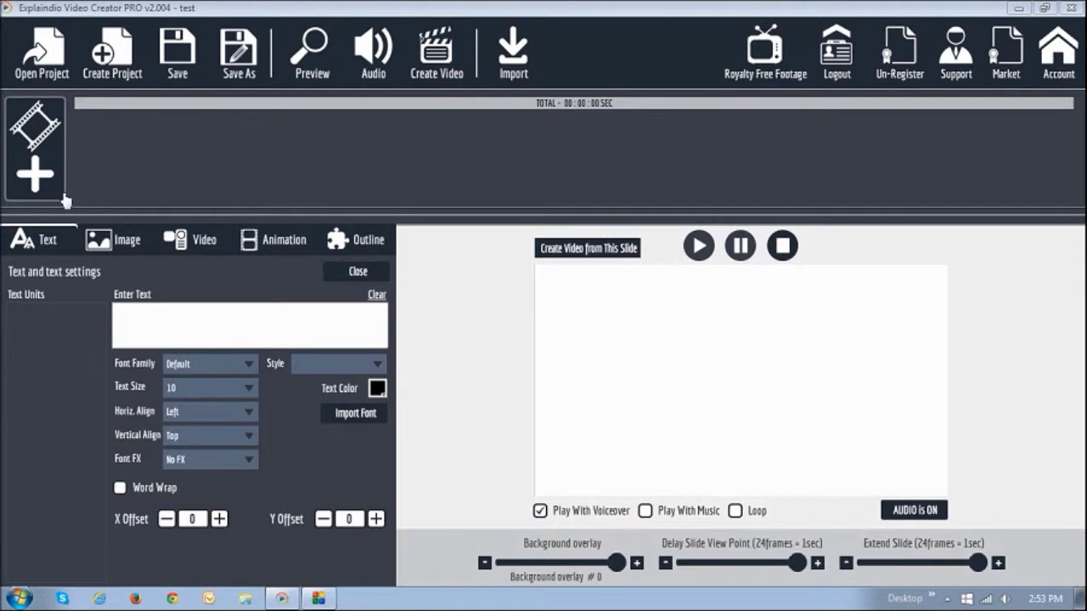
Step: Start adding a slide to bring up the Add Slide Selection choices
click(38, 179)
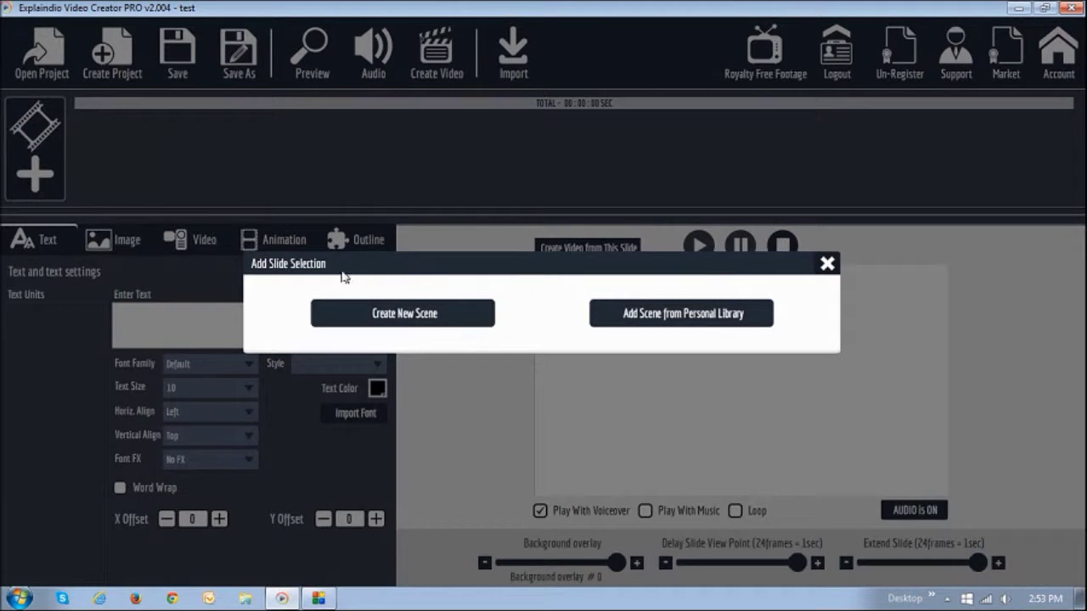
Step: Create a new blank scene and add a video from local storage
click(397, 316)
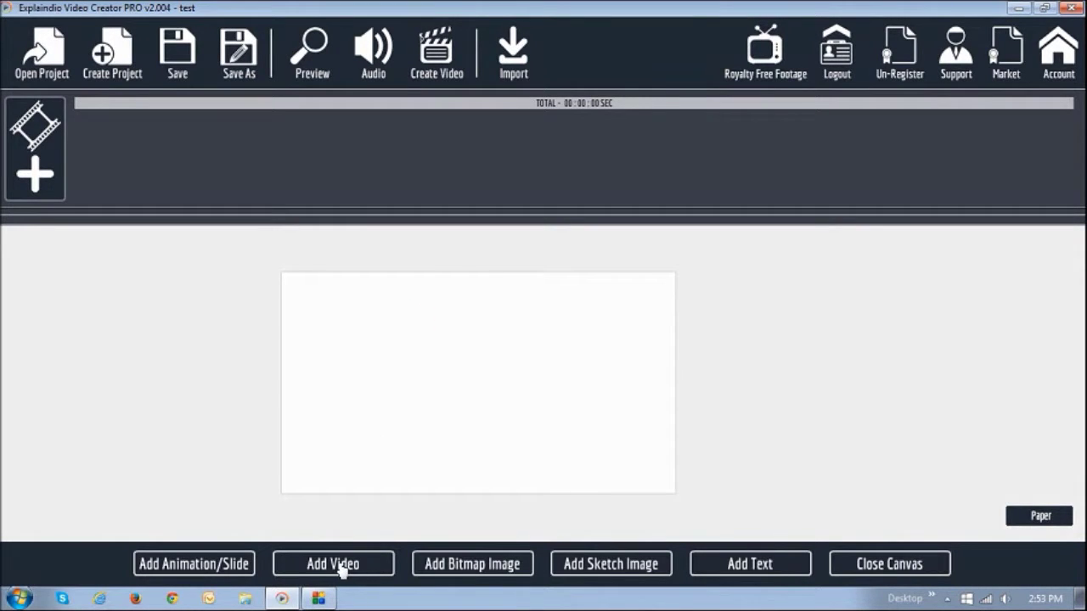
click(339, 565)
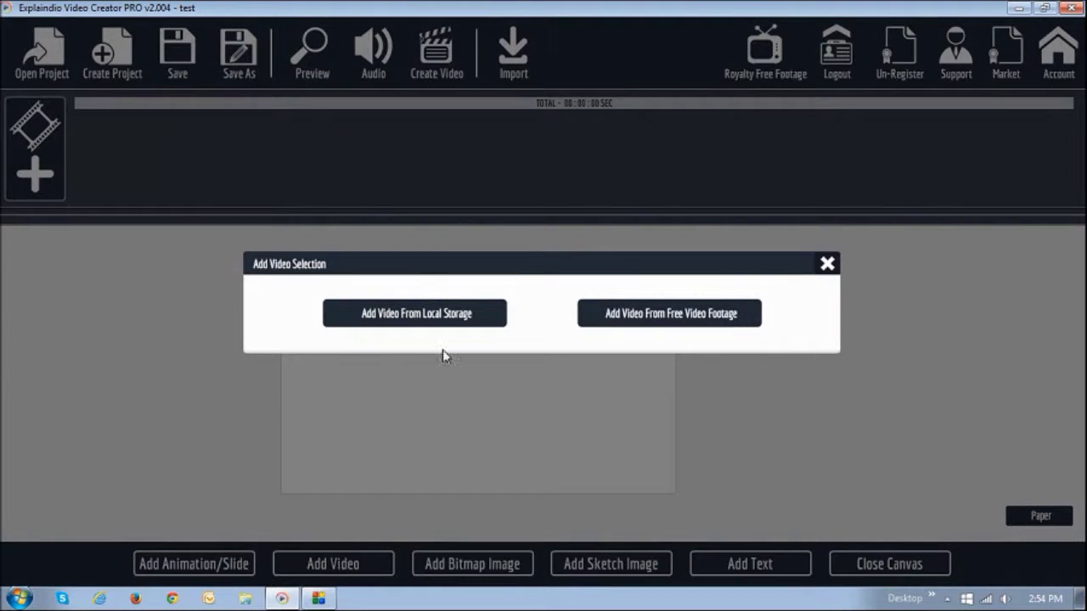
click(416, 315)
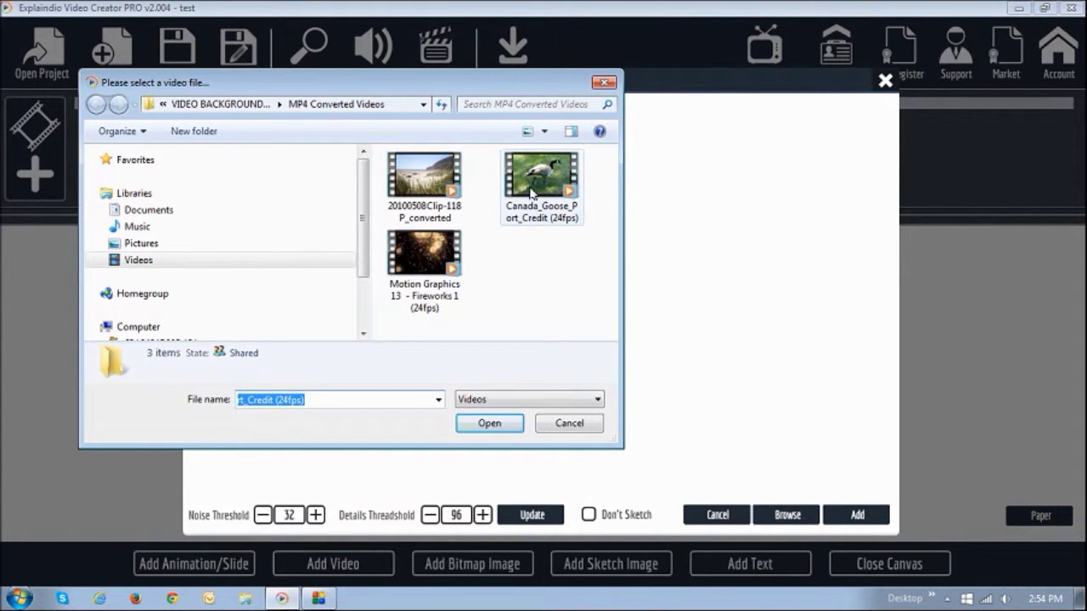
Step: Load Canada_Goose_Port_Credit (24fps) and place it on the canvas as a sketch video
click(528, 196)
click(493, 424)
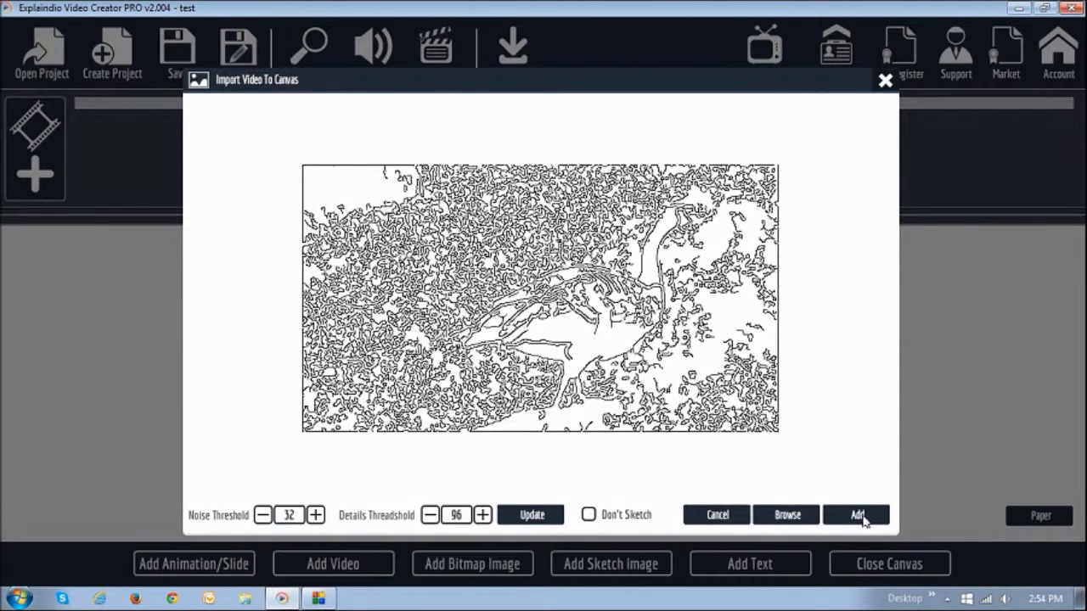
click(859, 516)
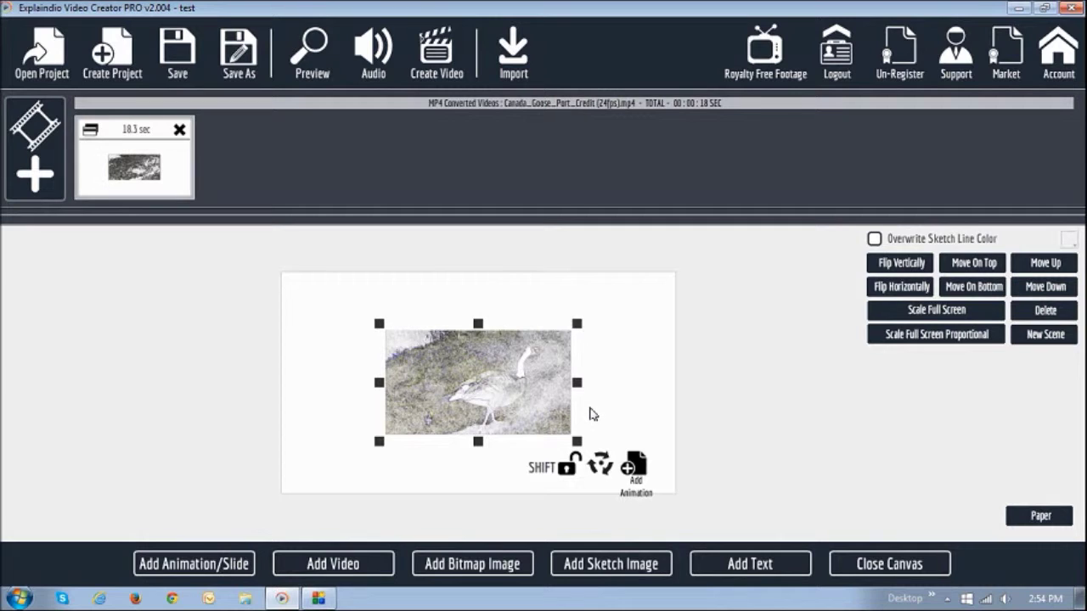
Step: Scale the sketched goose video full screen proportionally to fill the canvas
click(941, 337)
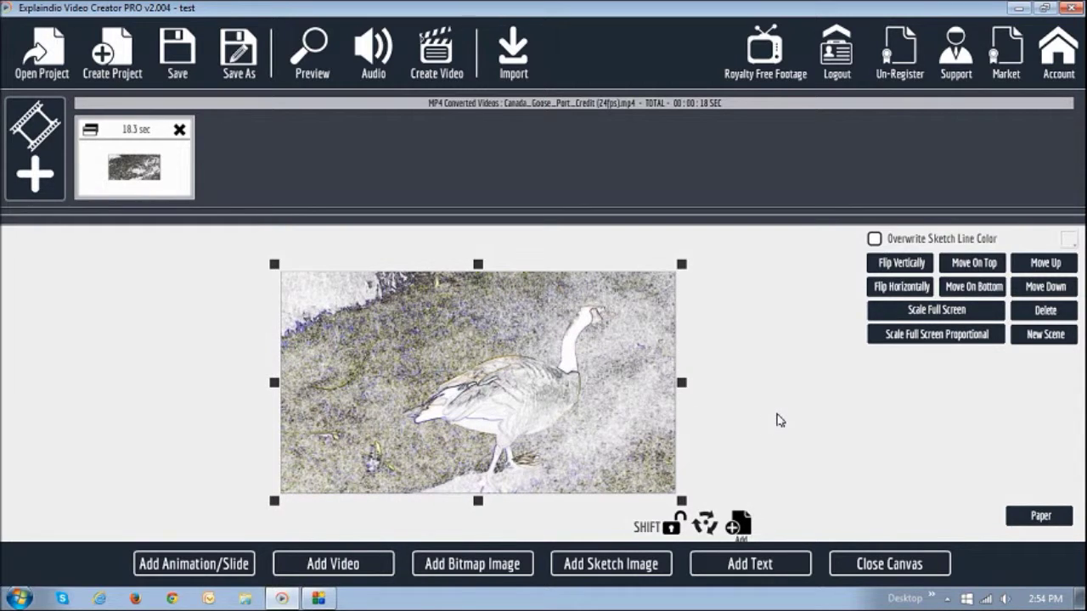
Step: Shorten the Action Before sketch duration to 47 frames (2 sec)
click(889, 563)
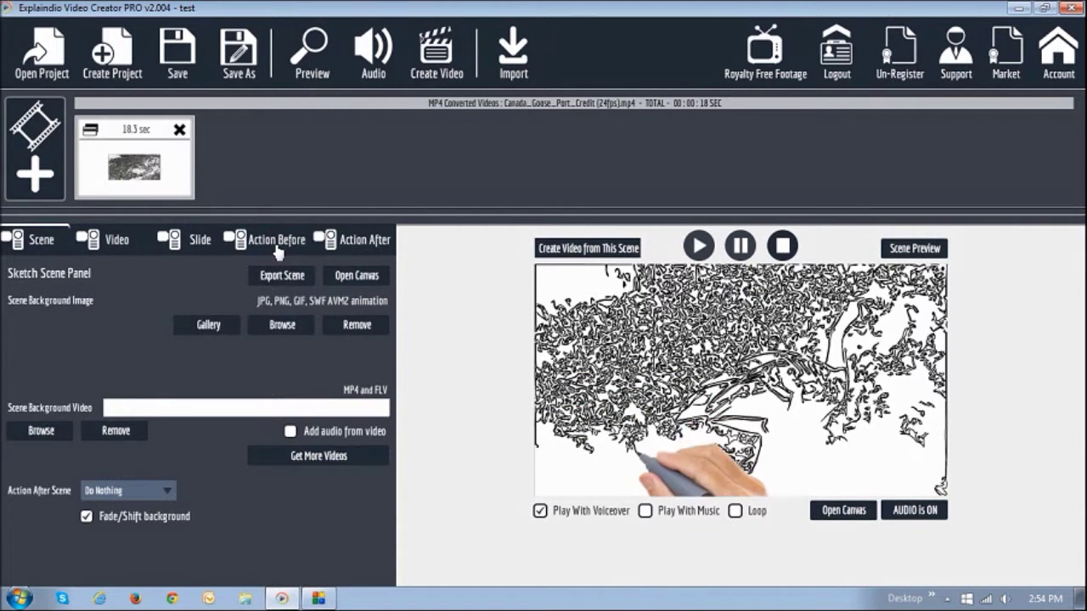
click(276, 243)
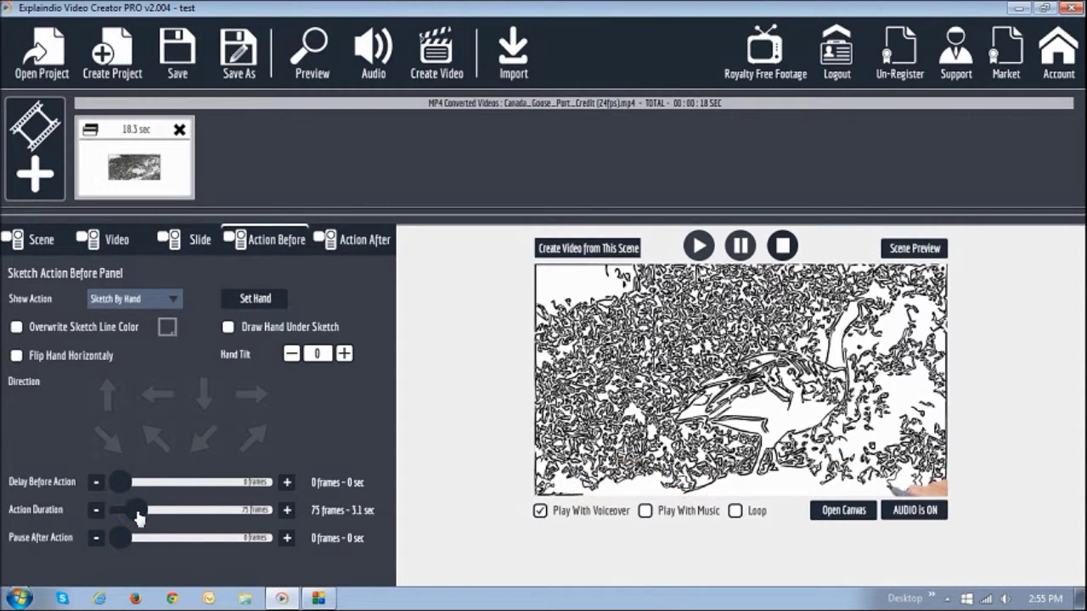
drag(138, 518, 129, 519)
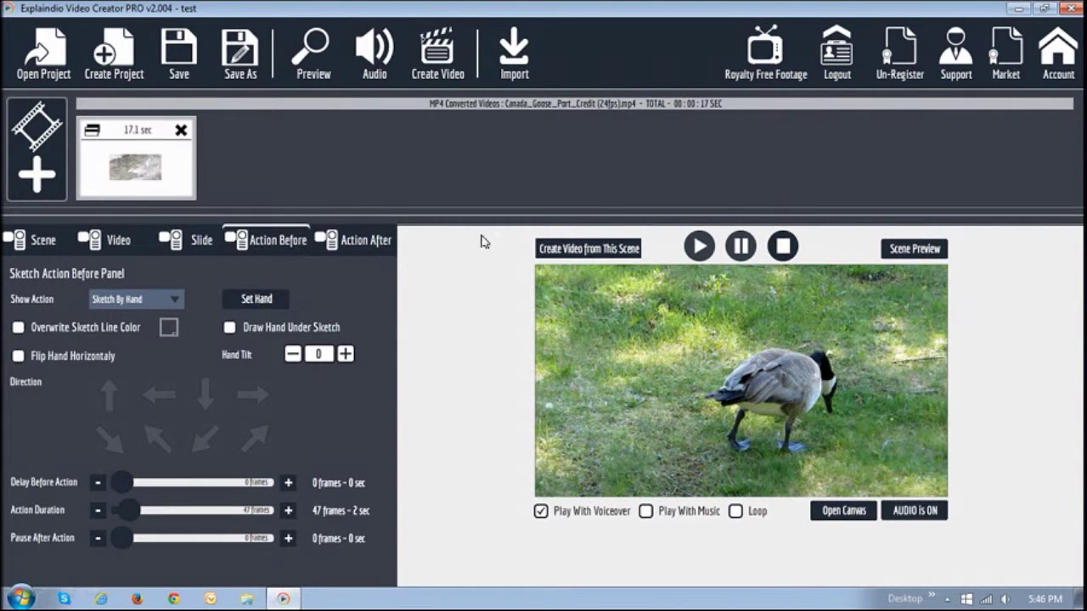
Step: Open Create Video to show the Export Slides dialog at 1280x720 HD, Perfect quality, Fastest speed
click(459, 79)
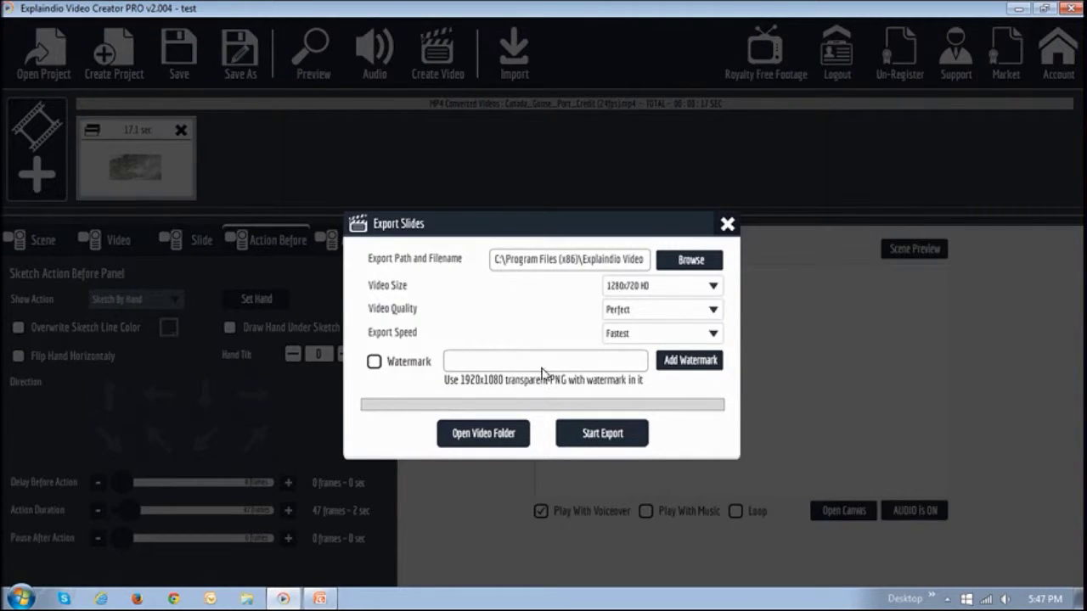